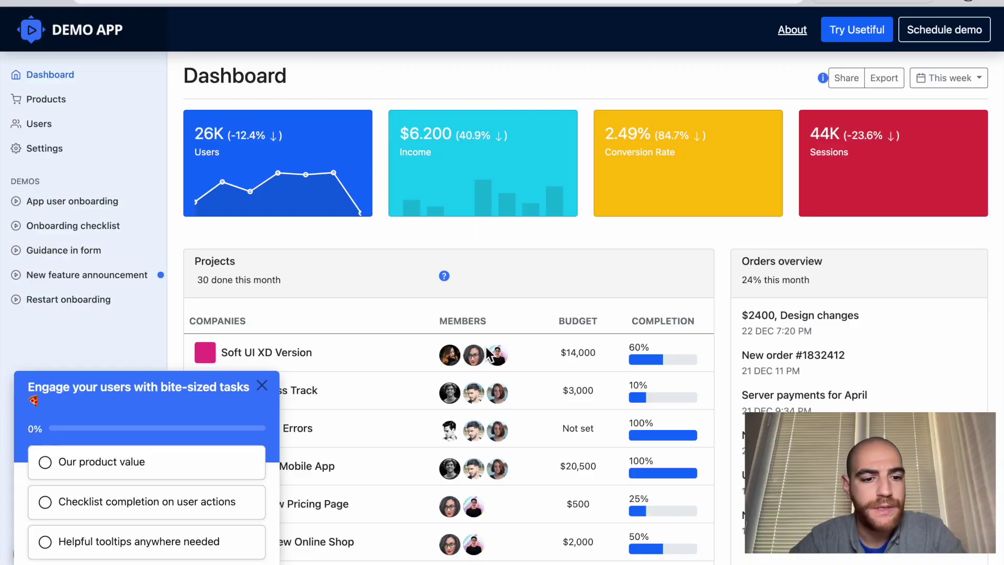
# Follow the Demo App sample tour from the checklist through Users to Add user, then create a new tour.
pyautogui.click(216, 506)
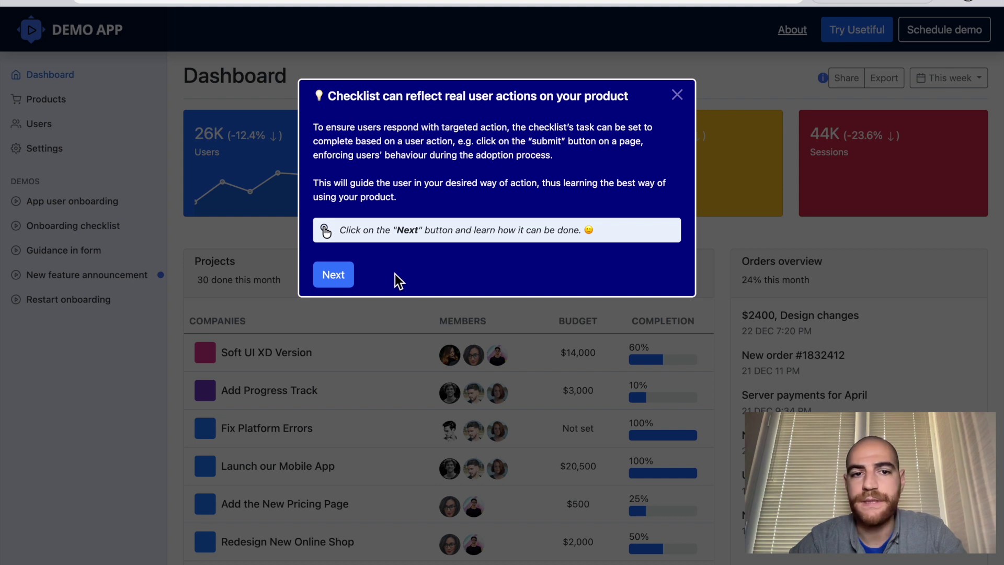
pyautogui.click(340, 276)
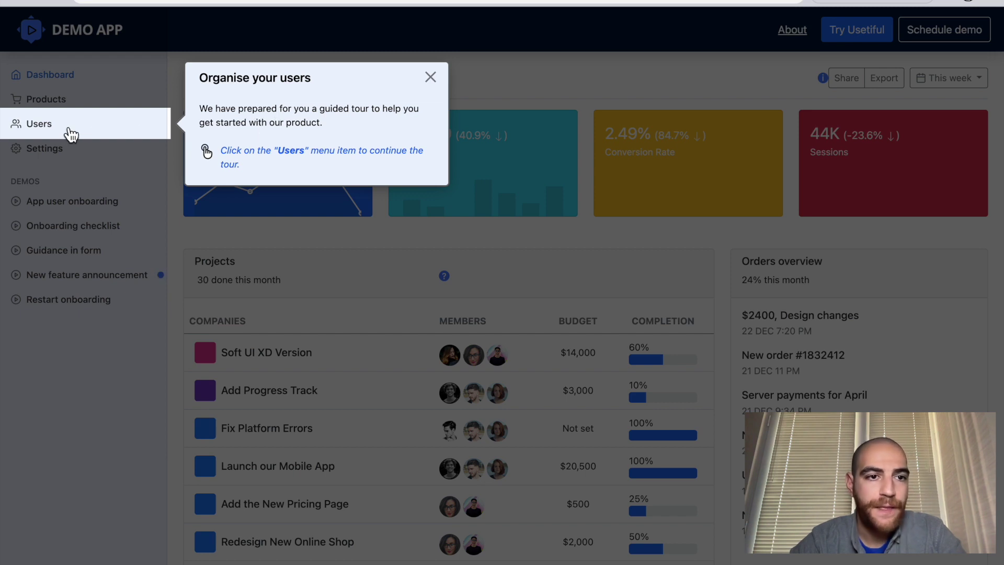
pyautogui.click(69, 136)
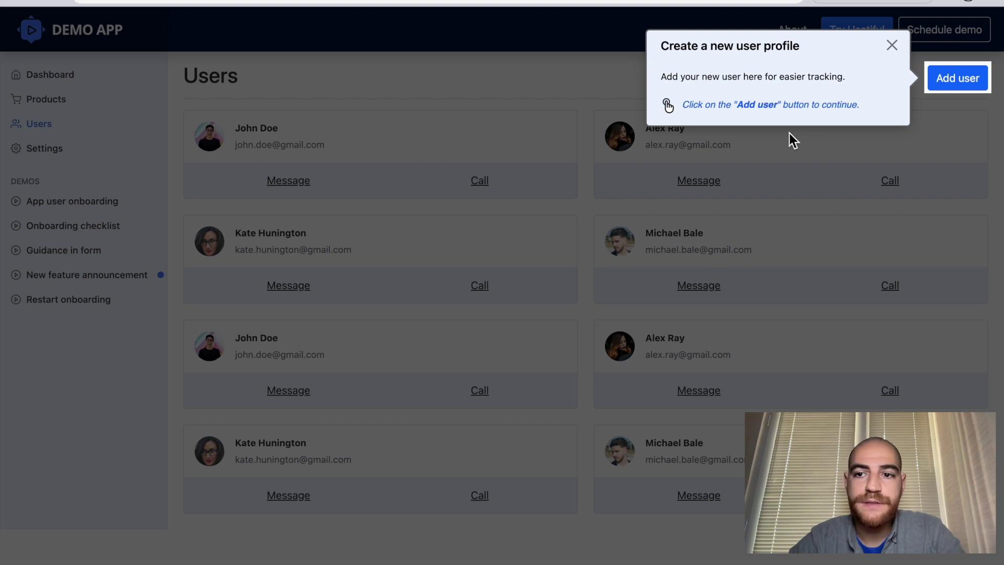
pyautogui.click(965, 78)
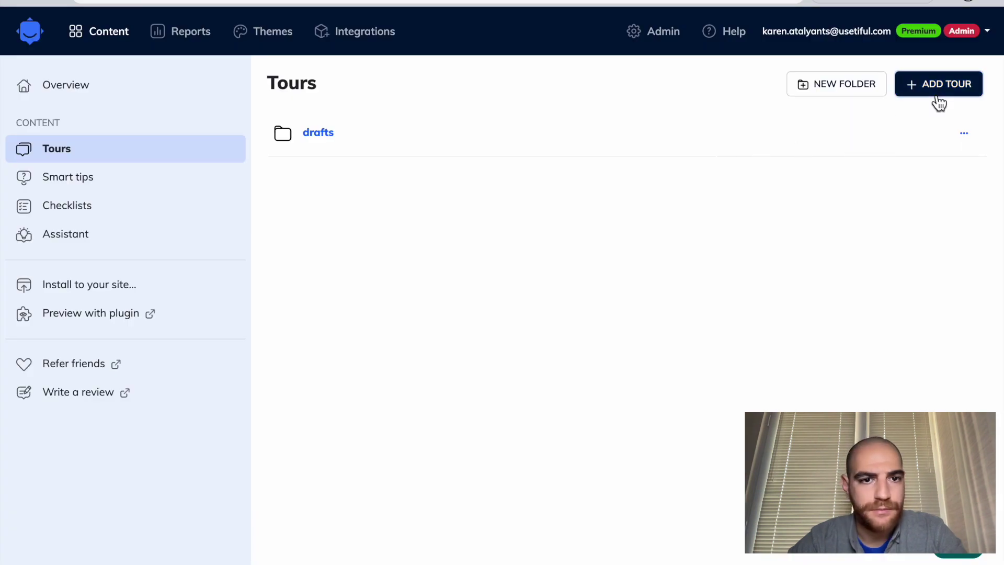
pyautogui.click(937, 97)
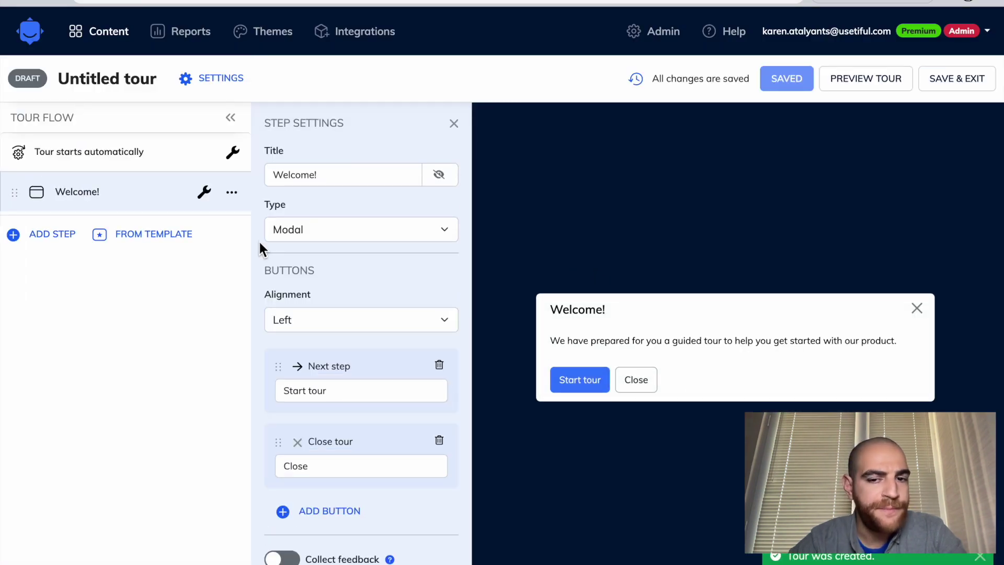
# Add a pointer step after Welcome and title it 'Pointer on page 1'.
pyautogui.click(41, 254)
pyautogui.click(66, 298)
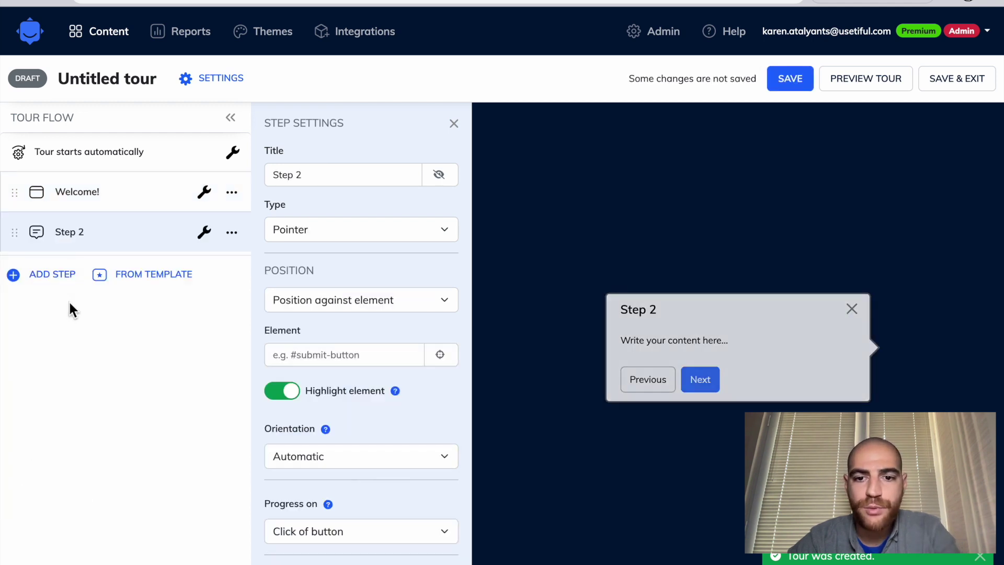
pyautogui.click(641, 310)
pyautogui.tripleClick(642, 310)
pyautogui.write('Point')
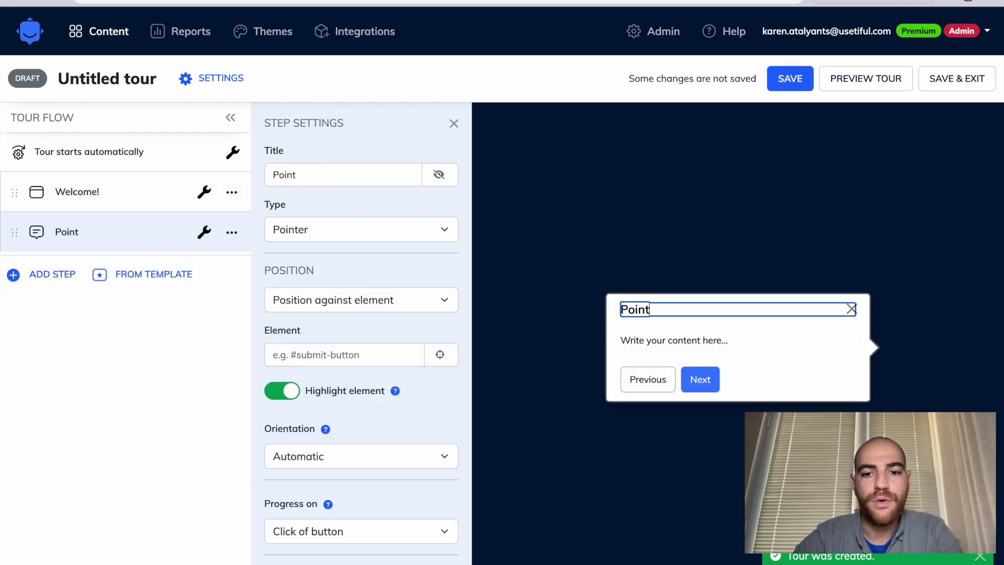
pyautogui.write('er on pag')
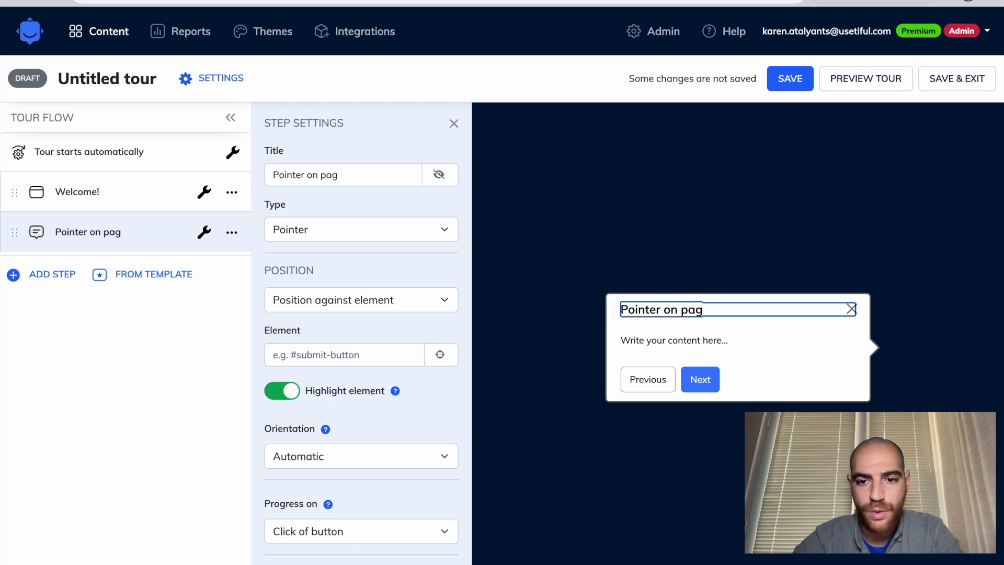
pyautogui.write('e 1')
pyautogui.click(675, 243)
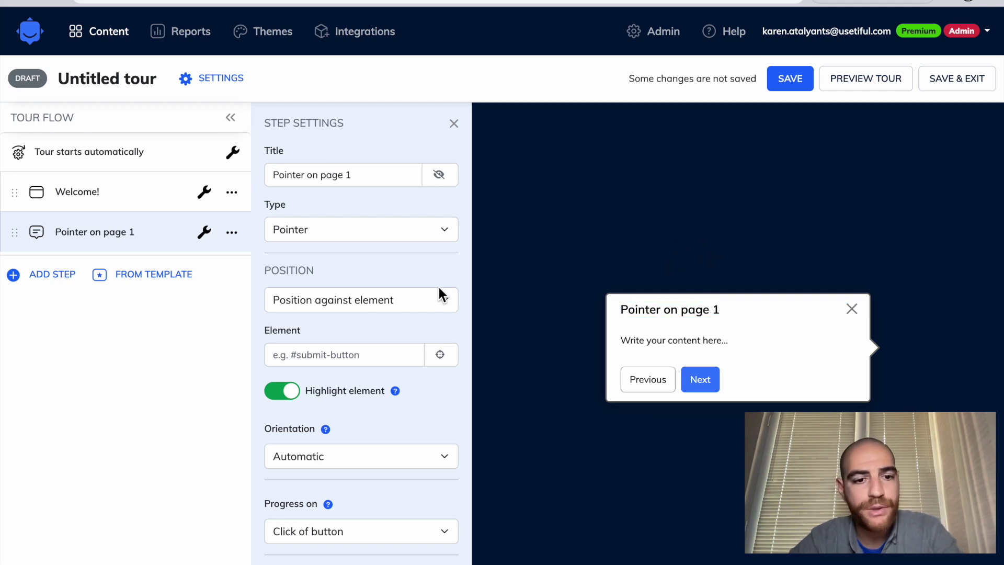
# Anchor the pointer step to the '.button' element.
pyautogui.click(337, 353)
pyautogui.write('.')
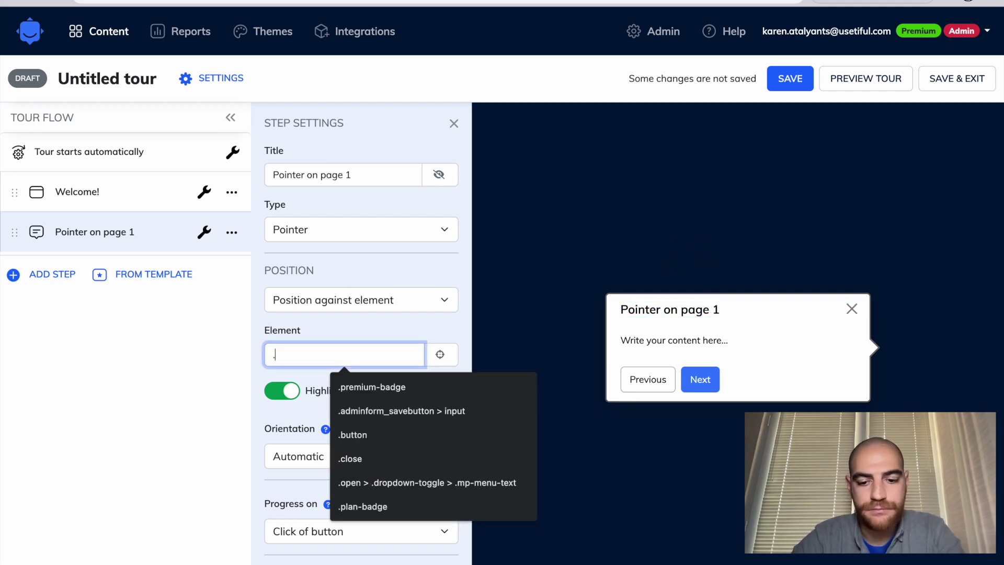
pyautogui.write('button')
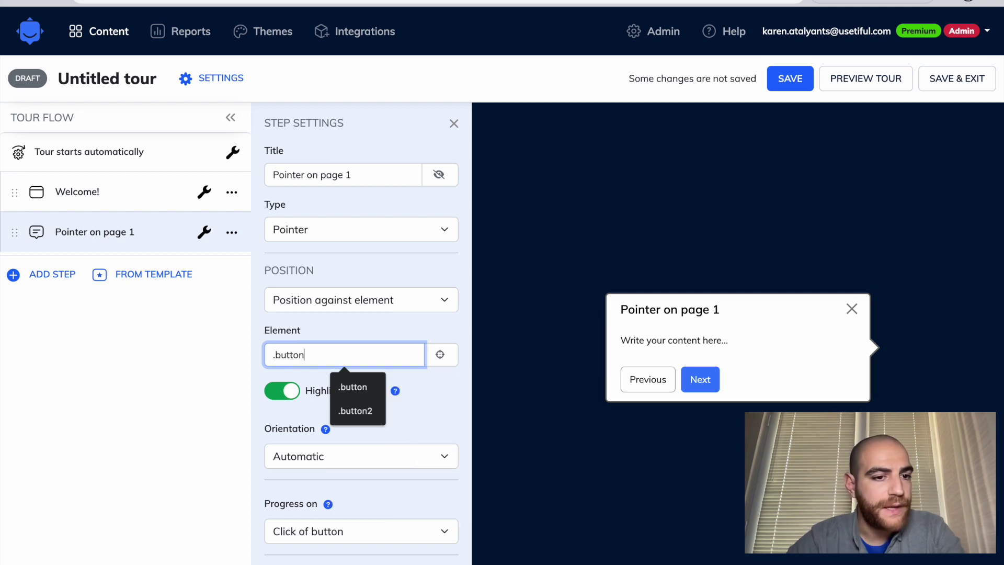
pyautogui.click(37, 290)
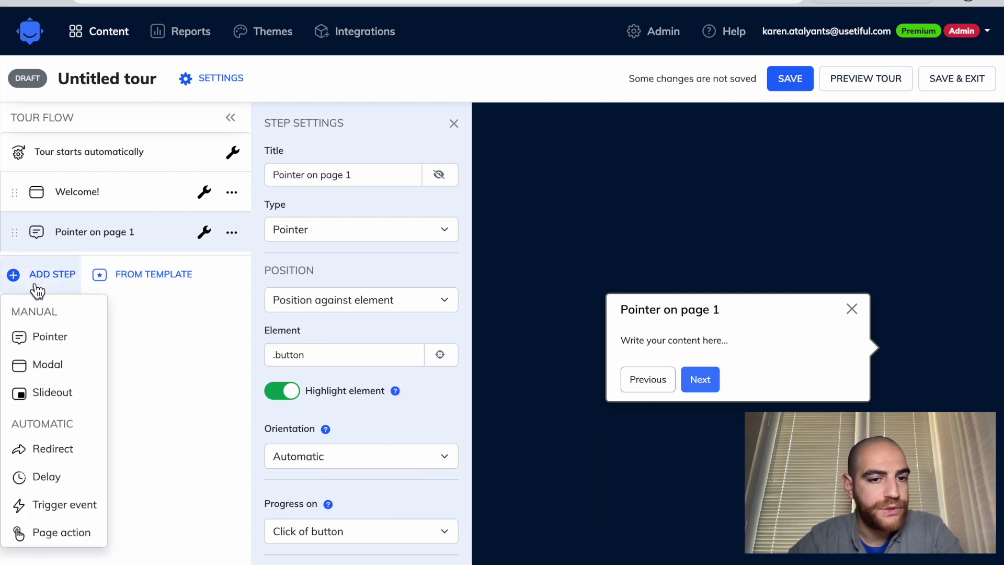
# Add a third pointer step titled 'Pointer on page 2' that targets '.buttononpage2'.
pyautogui.click(58, 335)
pyautogui.click(627, 309)
pyautogui.hotkey('ctrl', 'a')
pyautogui.write('Pointer on page 2')
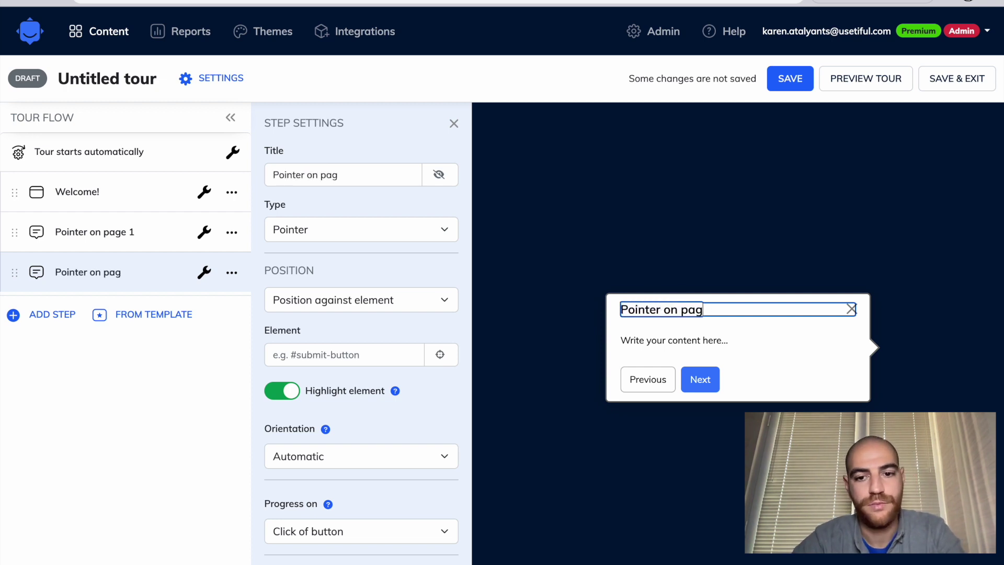
pyautogui.click(346, 357)
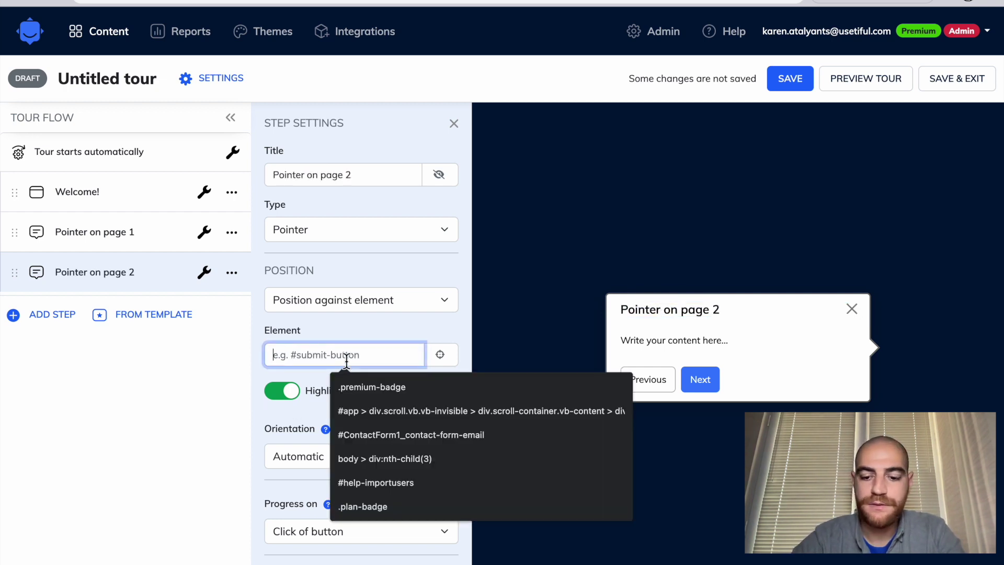
pyautogui.write('.butto')
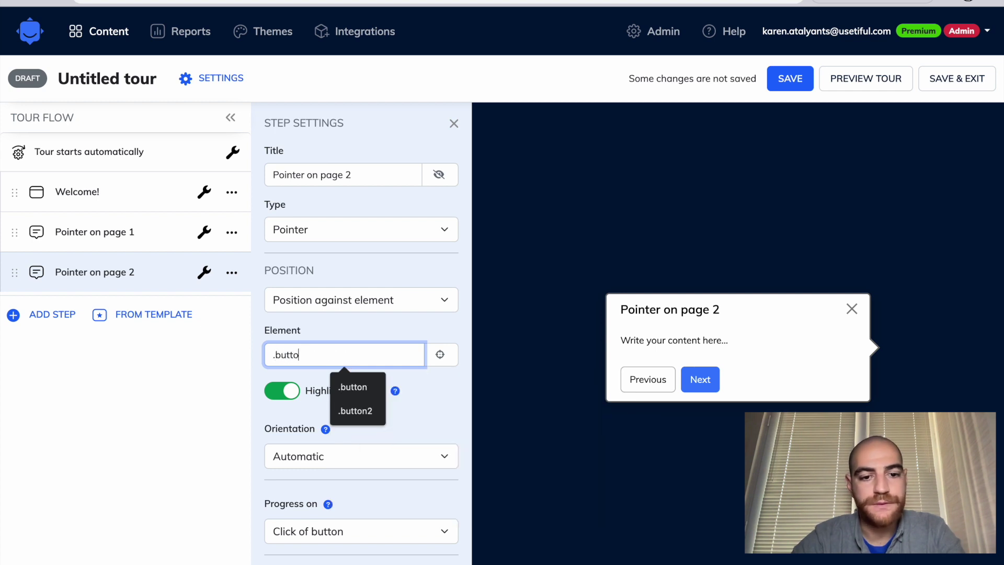
pyautogui.write('nonpag')
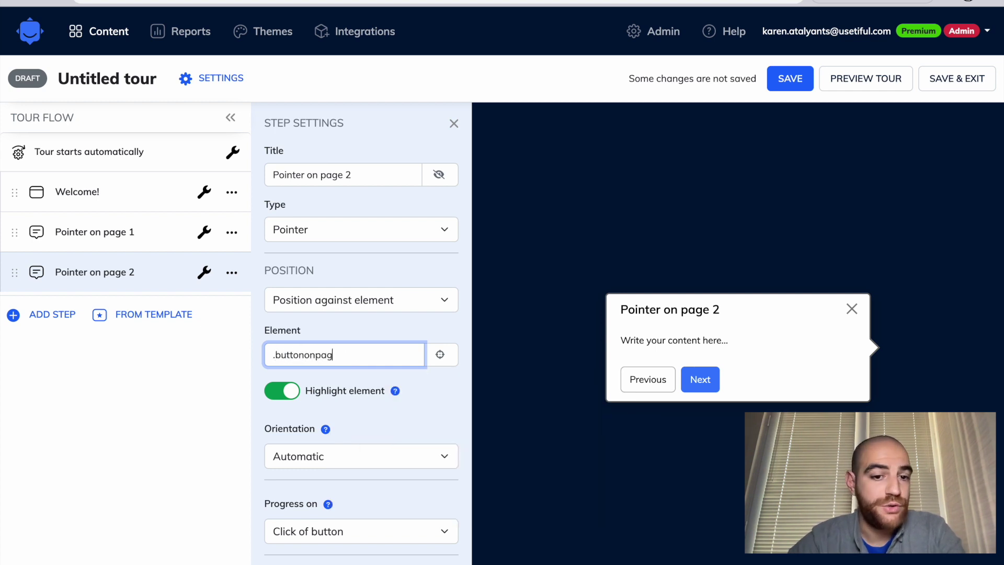
pyautogui.write('e2')
pyautogui.click(494, 297)
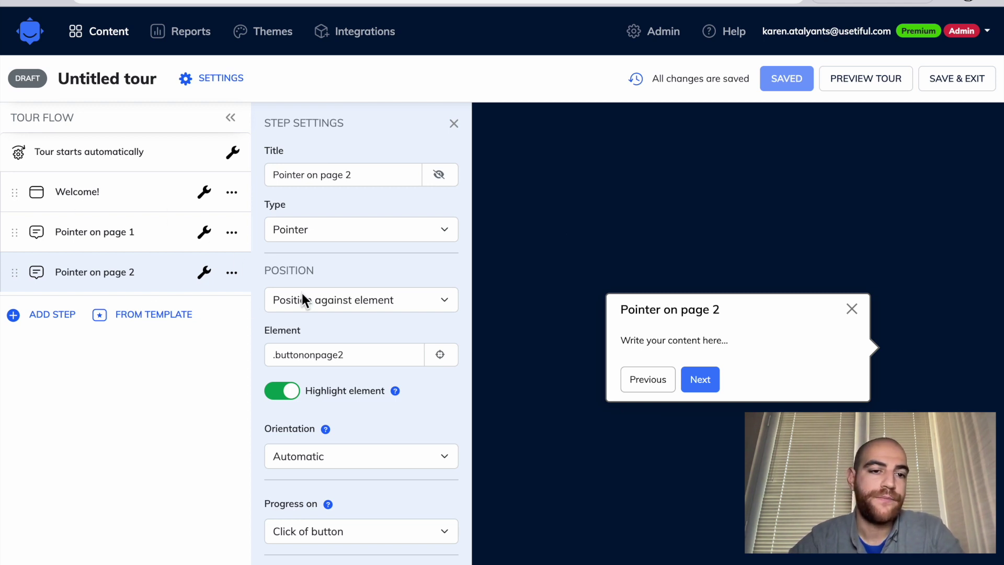
# Open the Pointer on page 1 step's settings from the Tour Flow list.
pyautogui.click(204, 231)
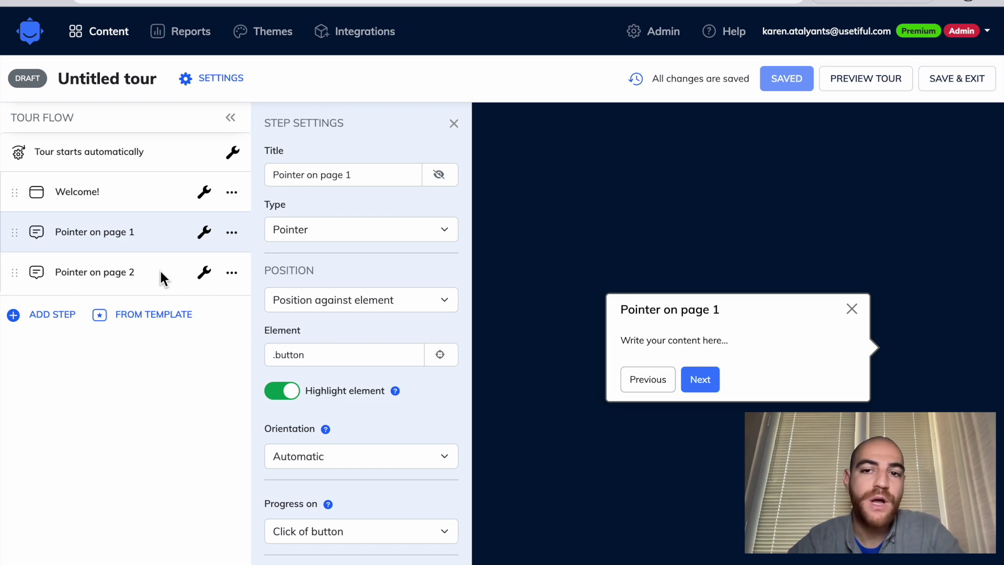
# Insert a Redirect step above Pointer on page 2 that sends users to the pasted second-page URL.
pyautogui.click(31, 325)
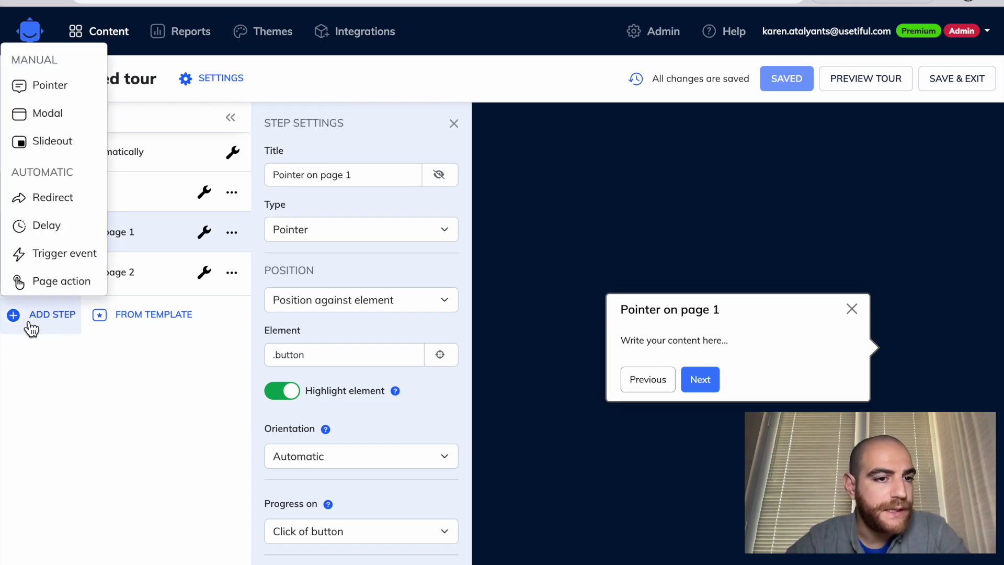
pyautogui.click(56, 203)
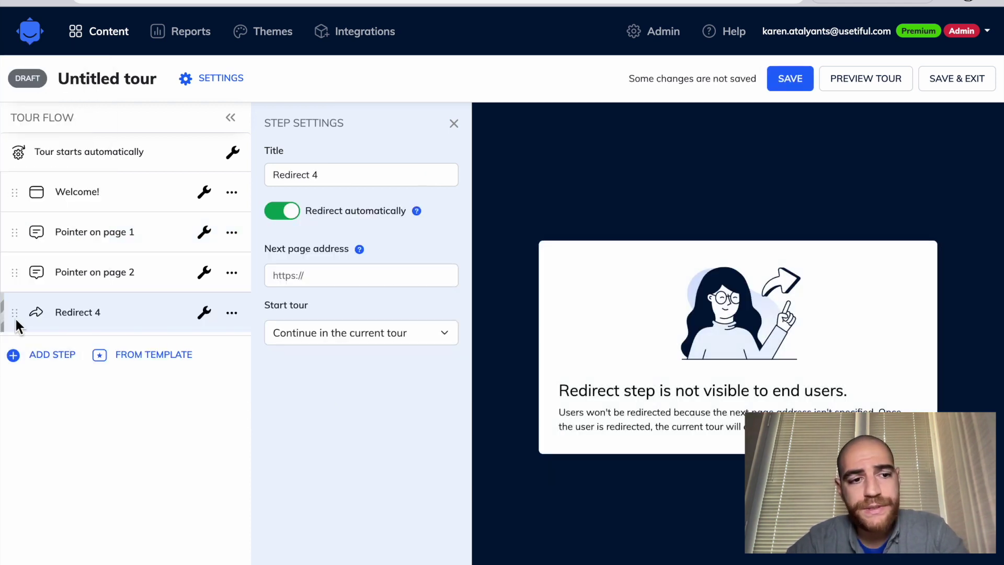
pyautogui.moveTo(16, 316); pyautogui.dragTo(18, 271)
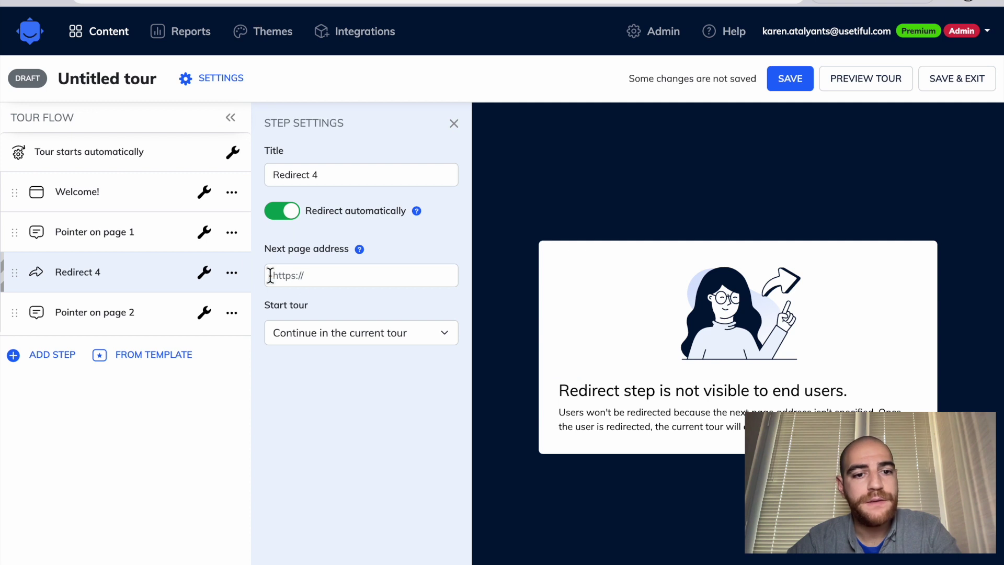
pyautogui.click(317, 283)
pyautogui.write('https://www.bestonboarding.com/customers.php')
pyautogui.click(503, 228)
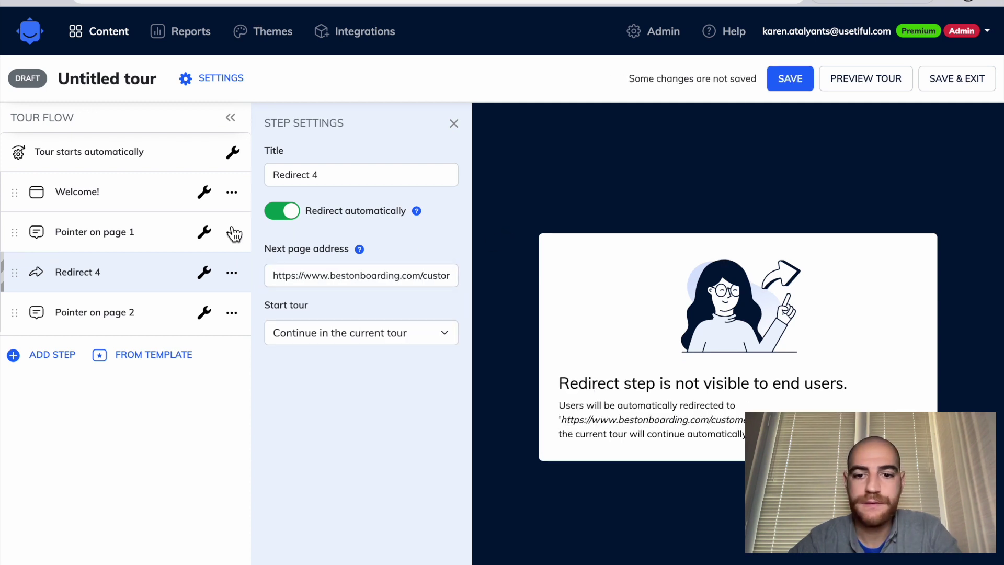
pyautogui.click(205, 233)
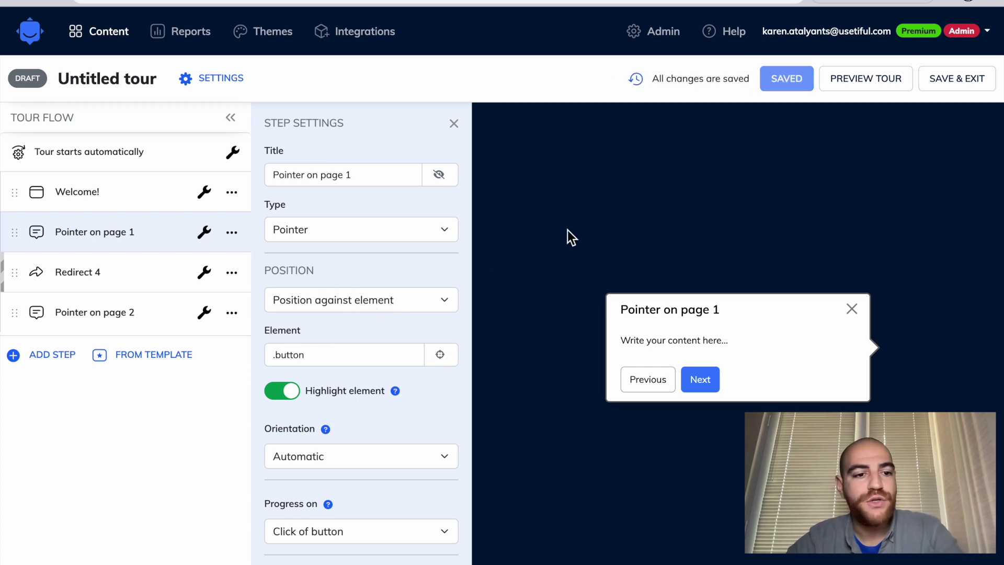
pyautogui.click(207, 310)
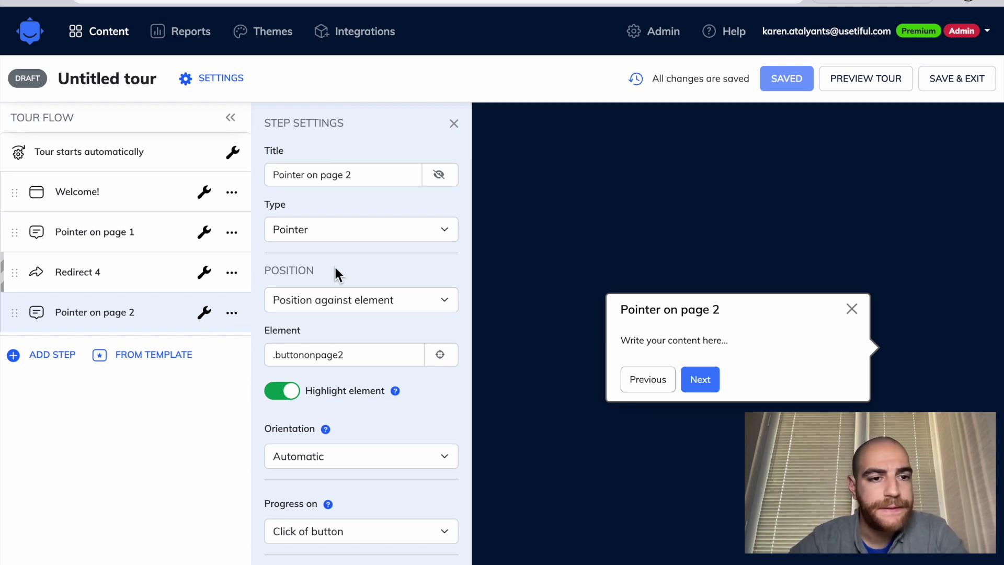
# Set the Pointer on page 1 step's Progress on option to 'Click of element'.
pyautogui.click(206, 231)
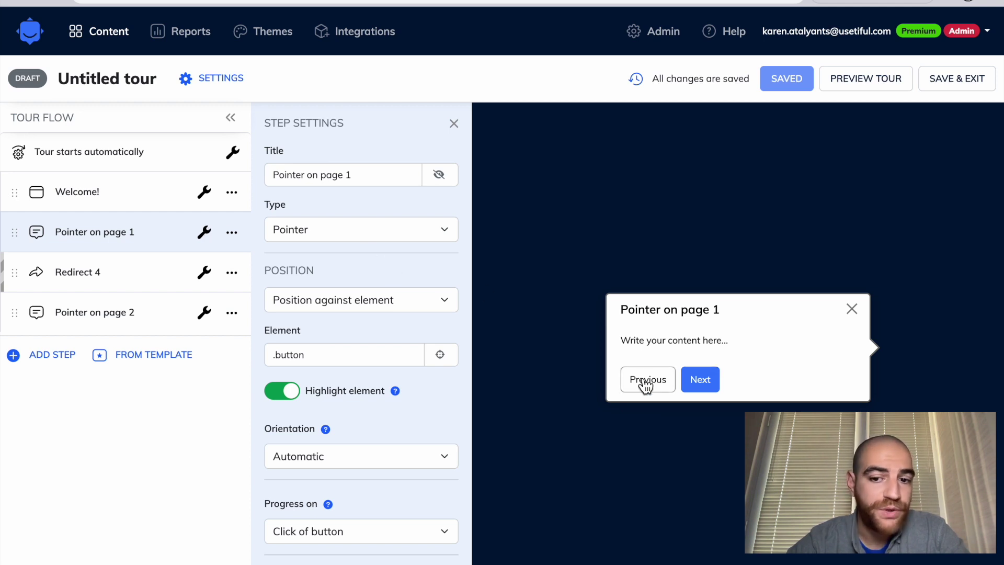
pyautogui.scroll(-1, 376, 301)
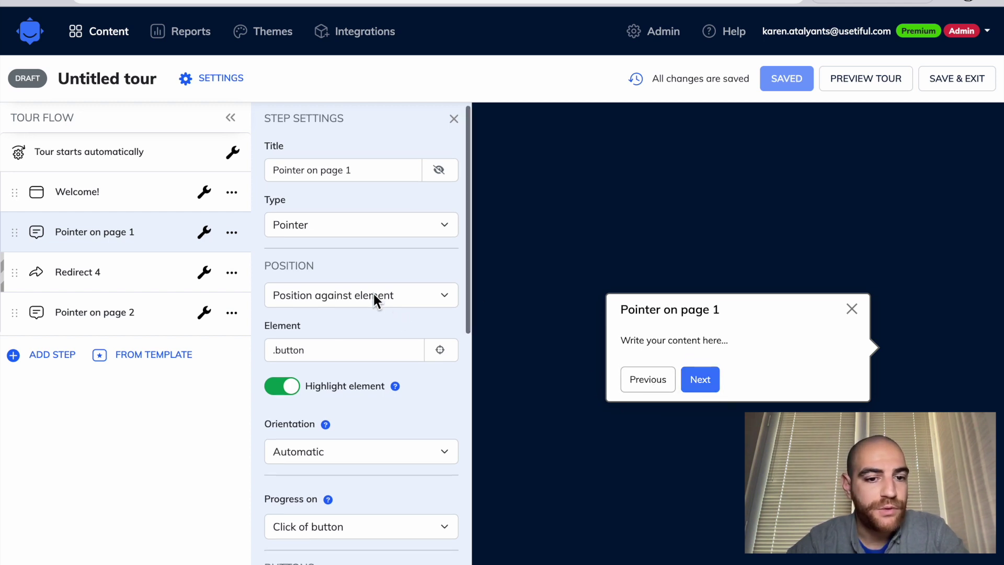
pyautogui.scroll(-5, 373, 293)
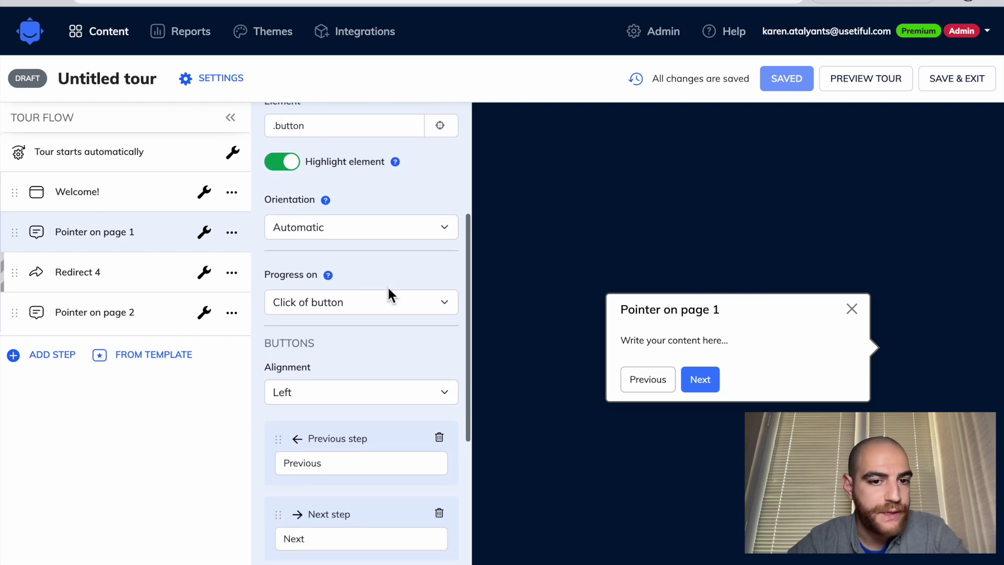
pyautogui.click(360, 302)
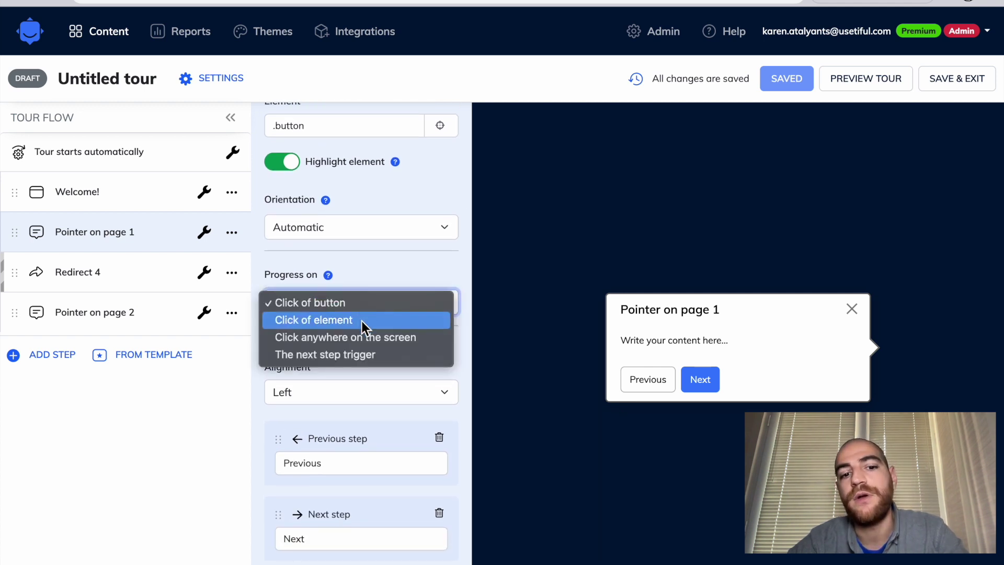
pyautogui.click(362, 321)
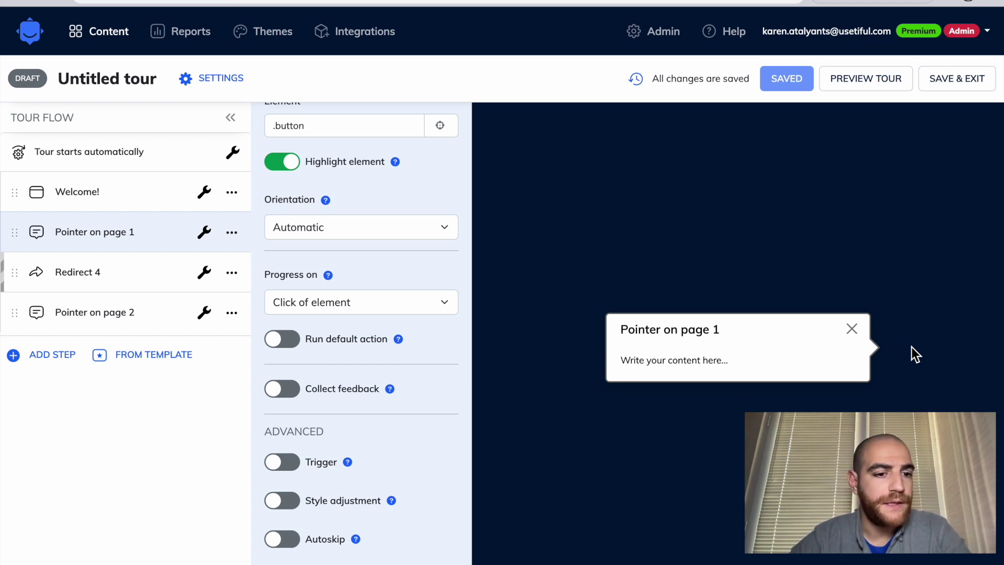
# Add a Delay step between Redirect 4 and Pointer on page 2 with a 2-second delay time.
pyautogui.click(45, 362)
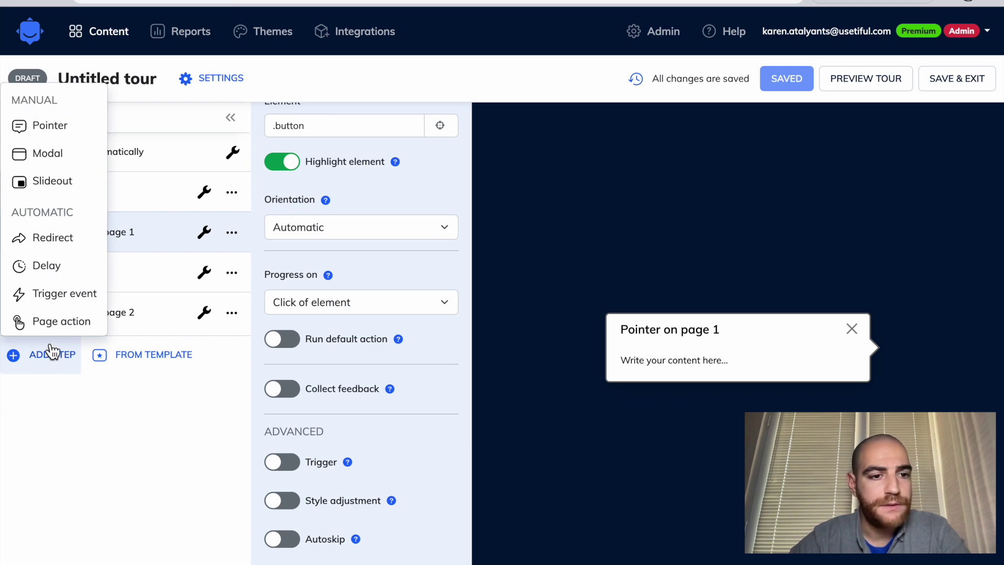
pyautogui.click(64, 275)
pyautogui.moveTo(20, 360); pyautogui.dragTo(18, 298)
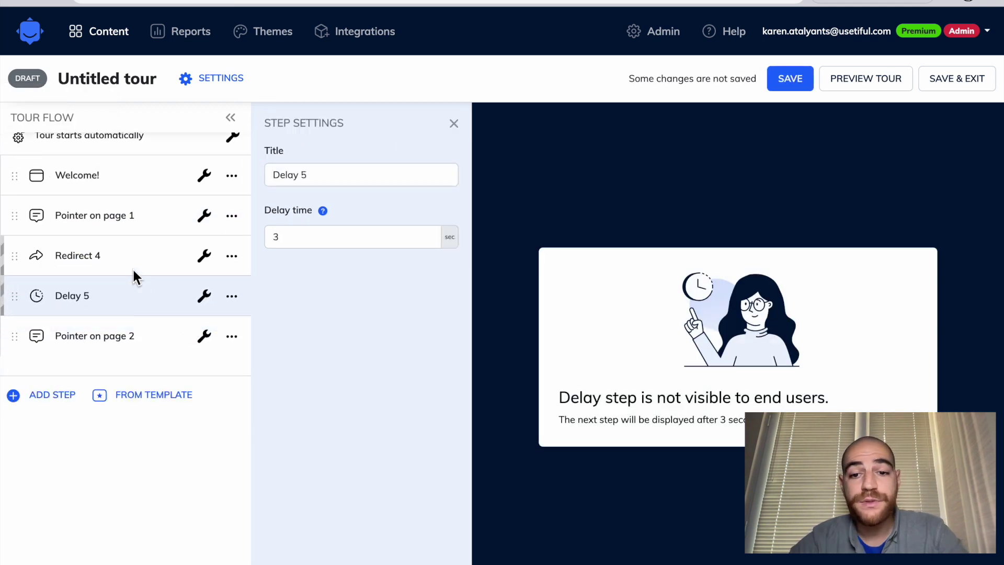
pyautogui.click(312, 231)
pyautogui.press('BackSpace')
pyautogui.write('2')
pyautogui.click(481, 201)
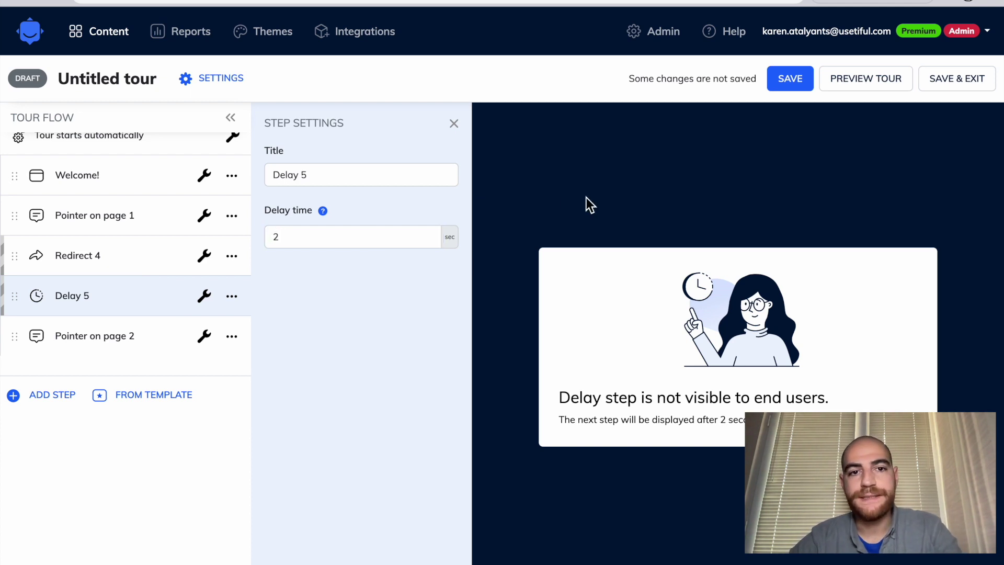